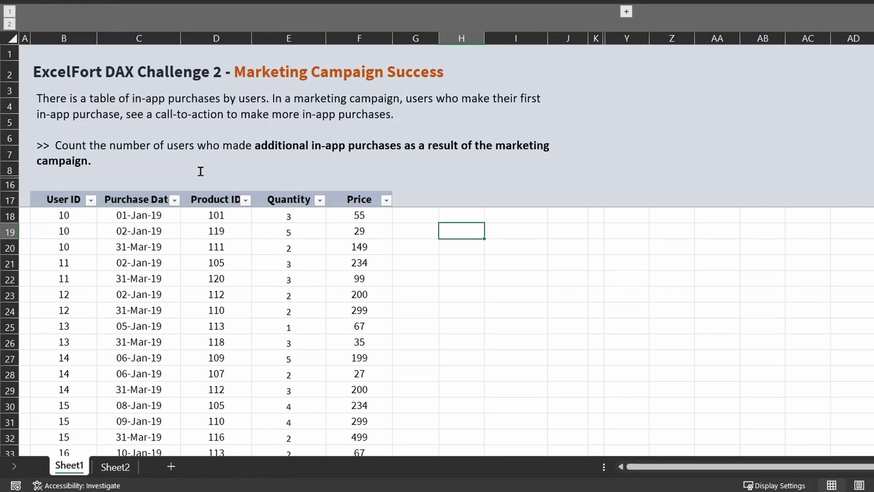
Select the purchases table, then reveal the hidden Details notes and review the campaign rules
left_click_drag(69, 199, 360, 435)
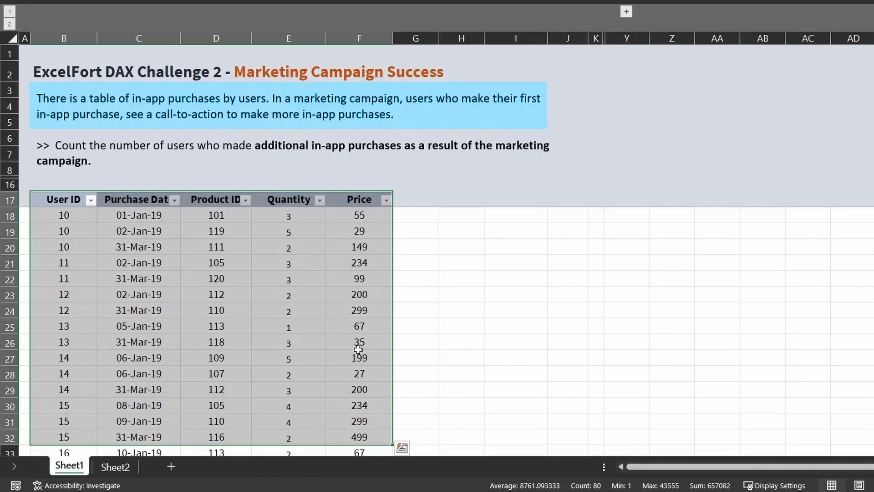
left_click(428, 283)
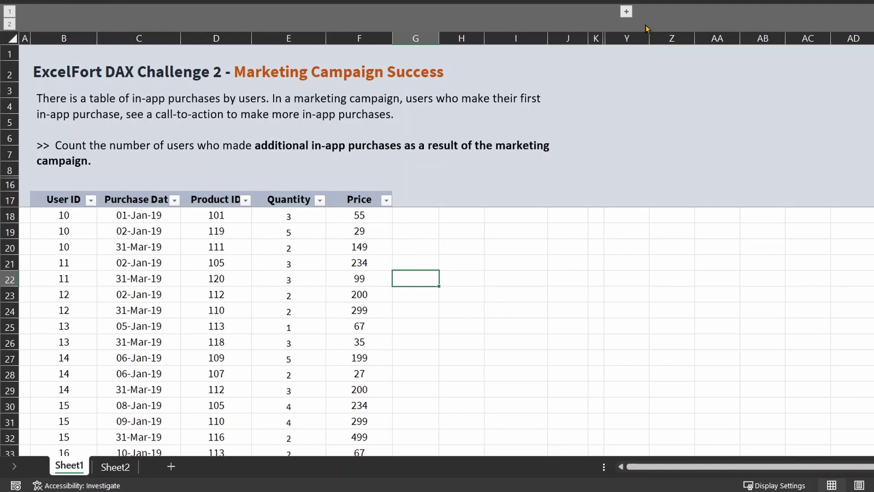
left_click(626, 12)
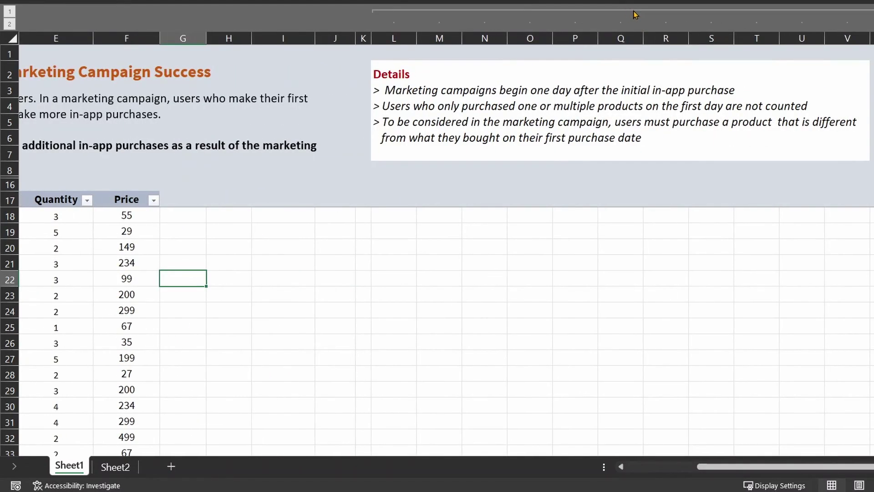
left_click(352, 91)
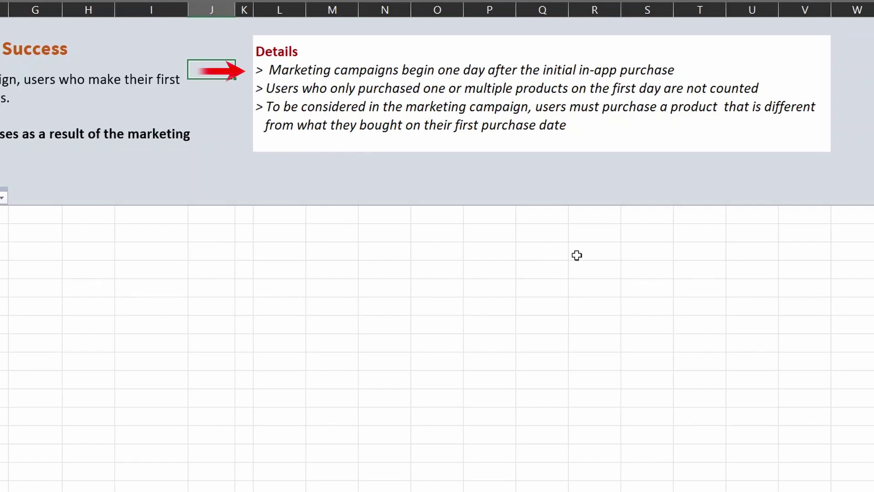
left_click(228, 82)
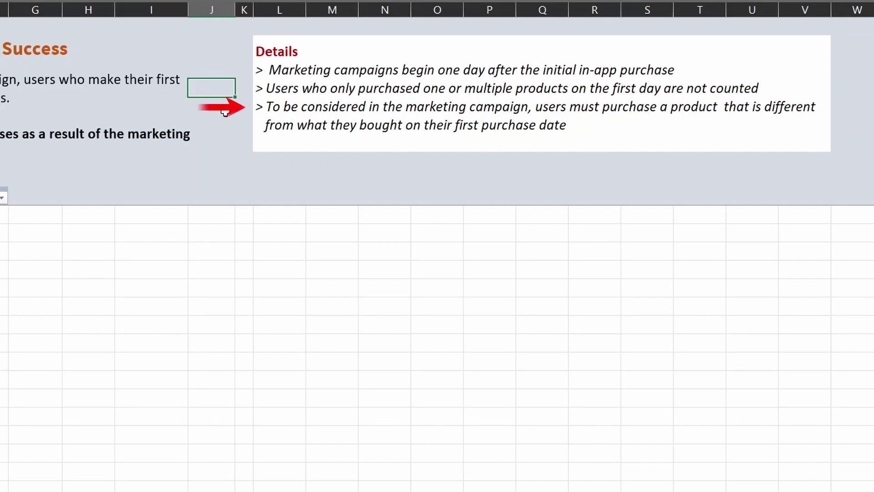
key("Down")
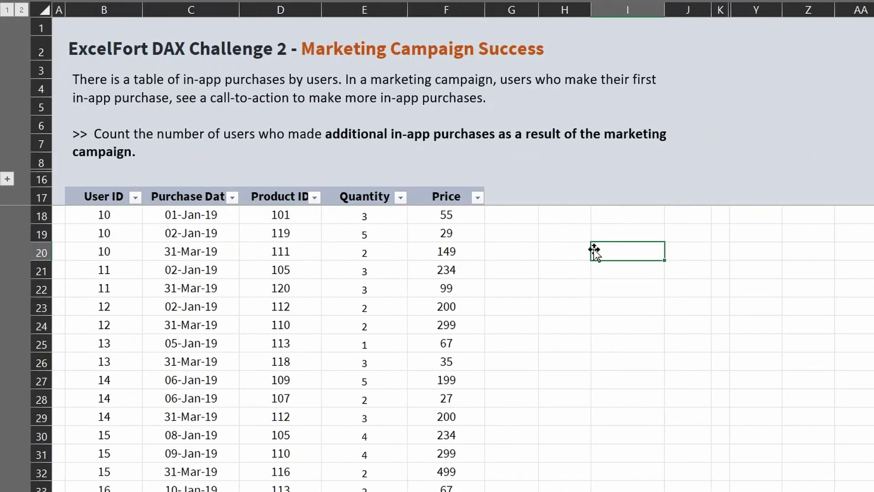
Reveal the Scenario notes and filter User ID to 28, leaving one purchase of product 101
left_click(7, 179)
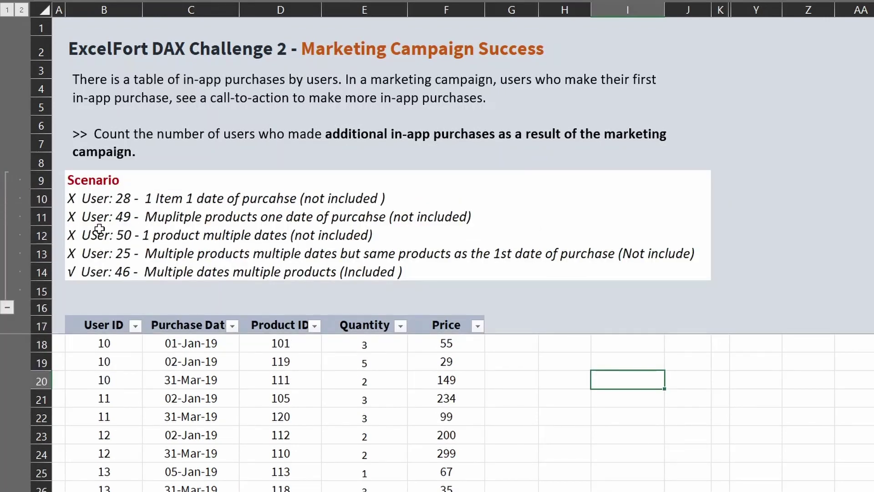
left_click(90, 200)
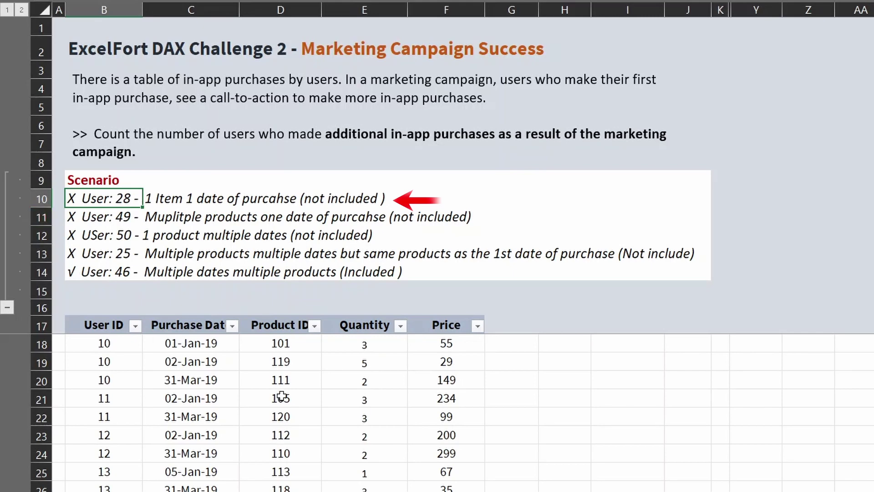
left_click(135, 326)
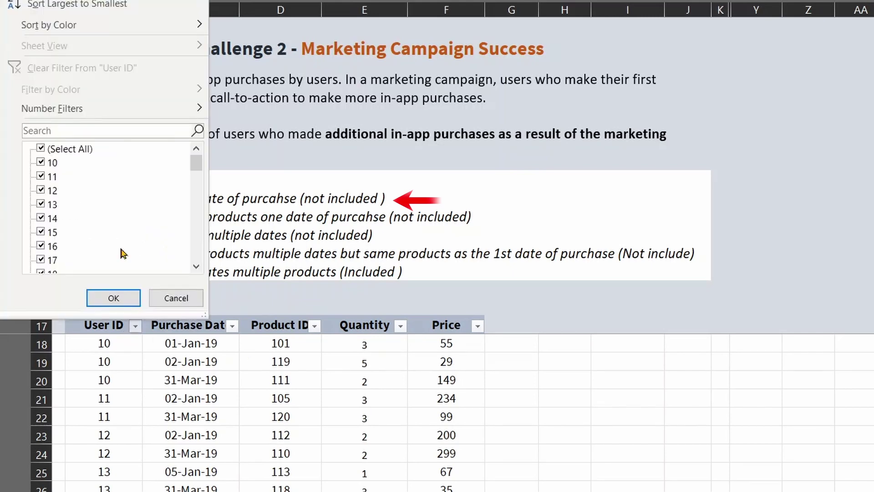
left_click(106, 130)
type("28")
key("Return")
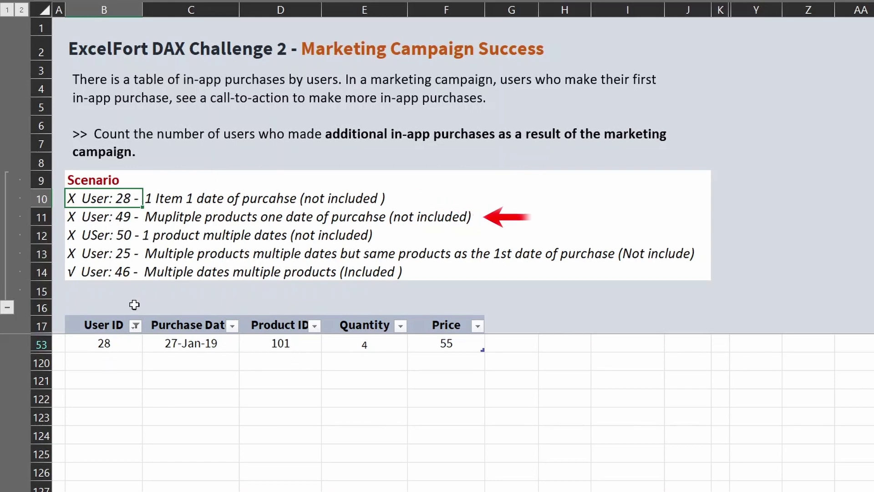
Filter User ID to 49 and highlight its four different products, all bought on 18-Feb-19
left_click(135, 325)
left_click(134, 131)
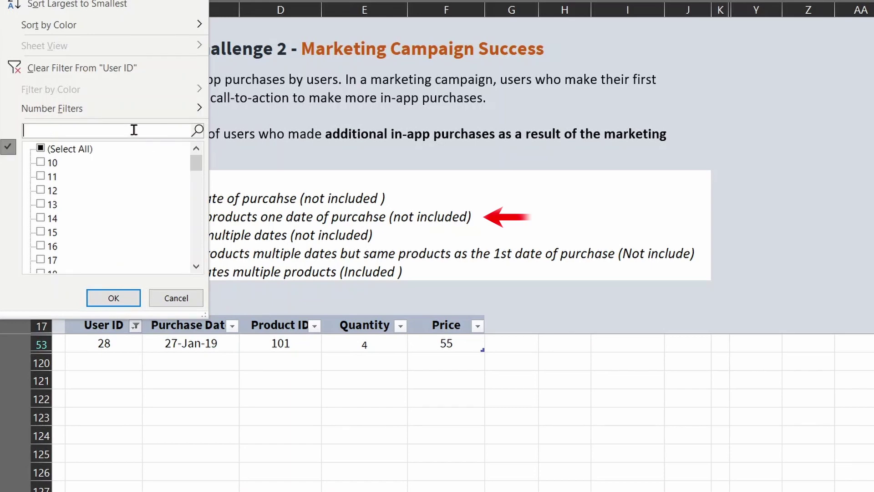
type("49")
key("Return")
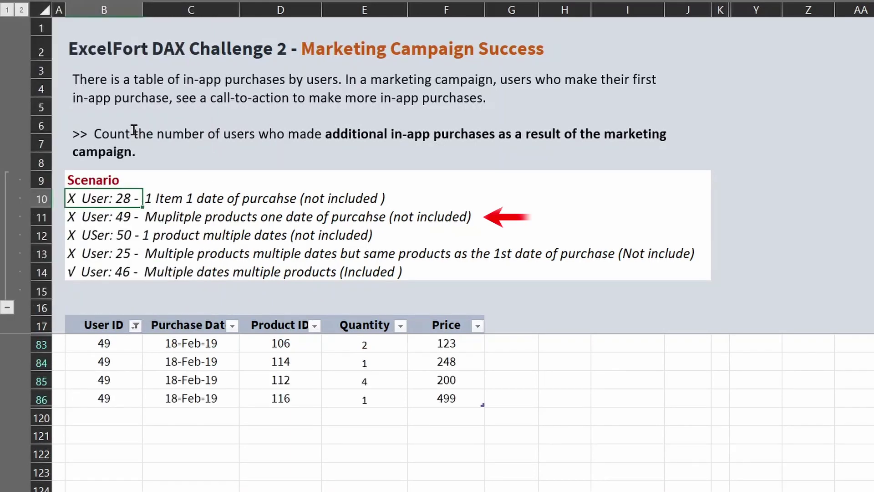
left_click_drag(312, 343, 303, 398)
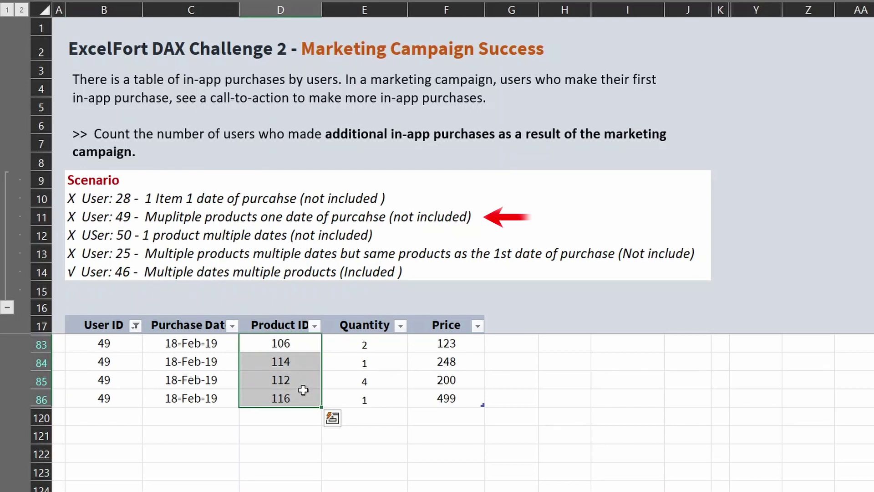
left_click_drag(204, 343, 203, 407)
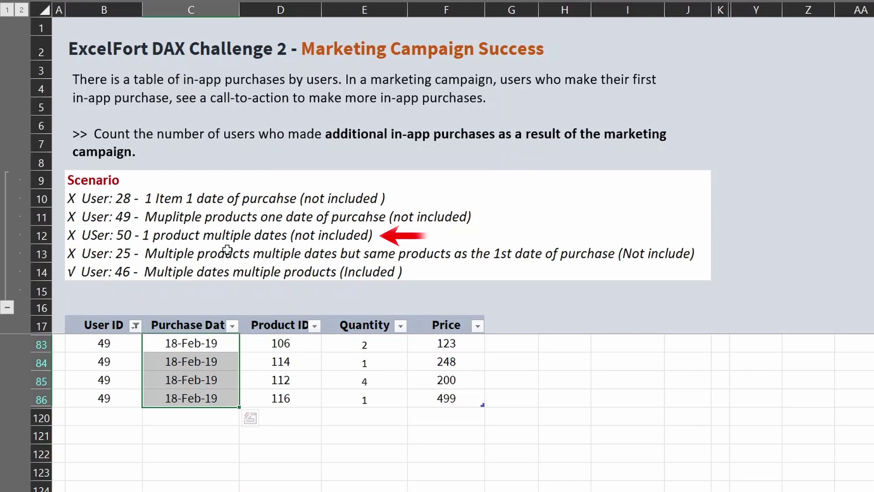
Filter User ID to 50 and highlight its four purchase dates and the repeated product 118
left_click(135, 325)
left_click(115, 129)
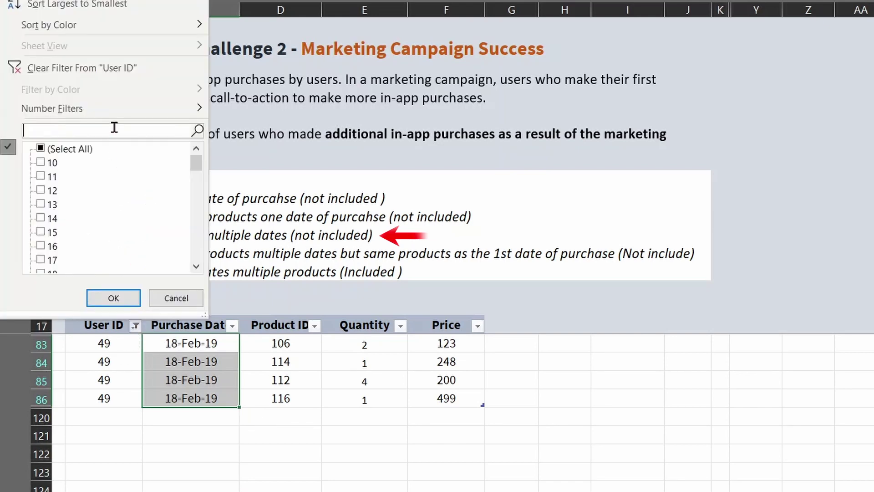
type("50")
key("Return")
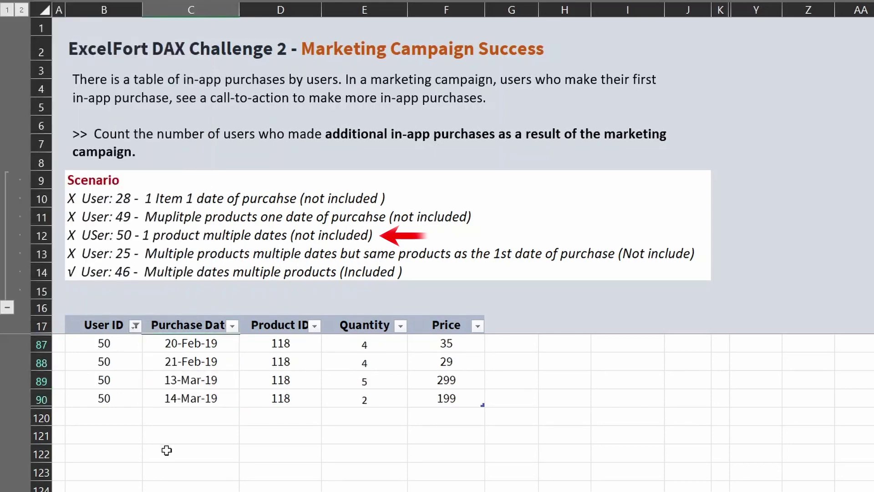
left_click(183, 412)
left_click(214, 360)
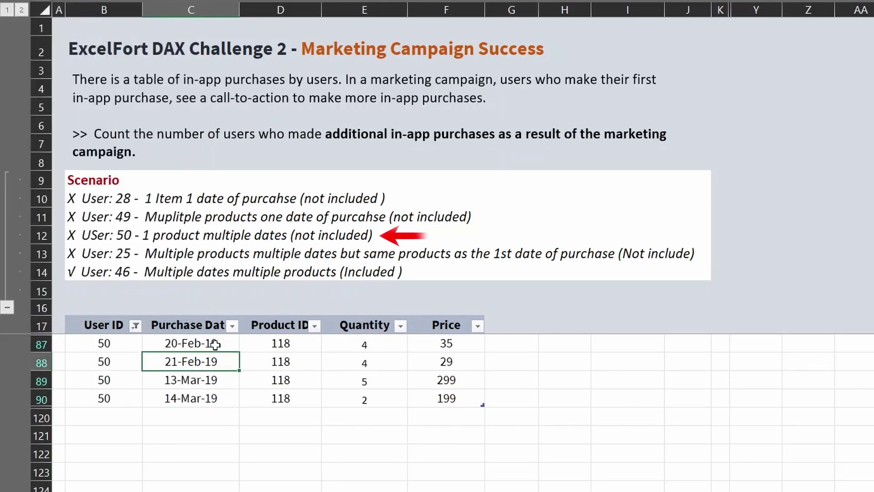
left_click(216, 345)
left_click_drag(215, 345, 215, 396)
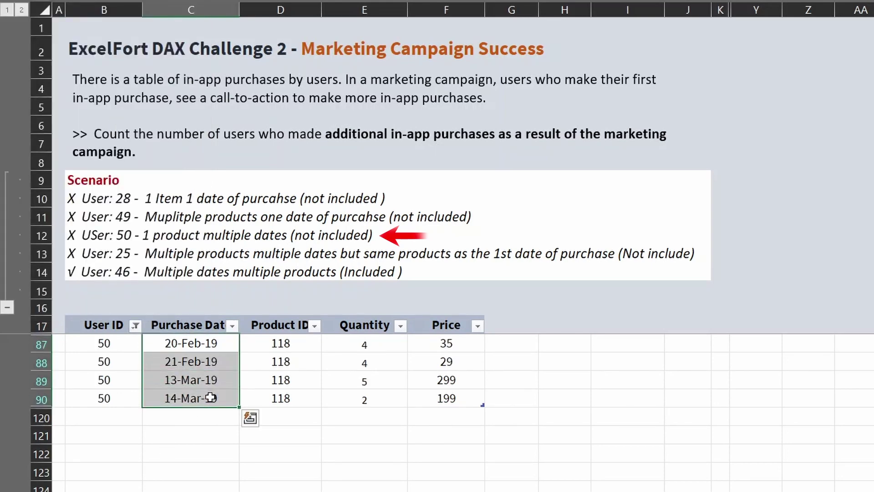
left_click_drag(307, 346, 308, 399)
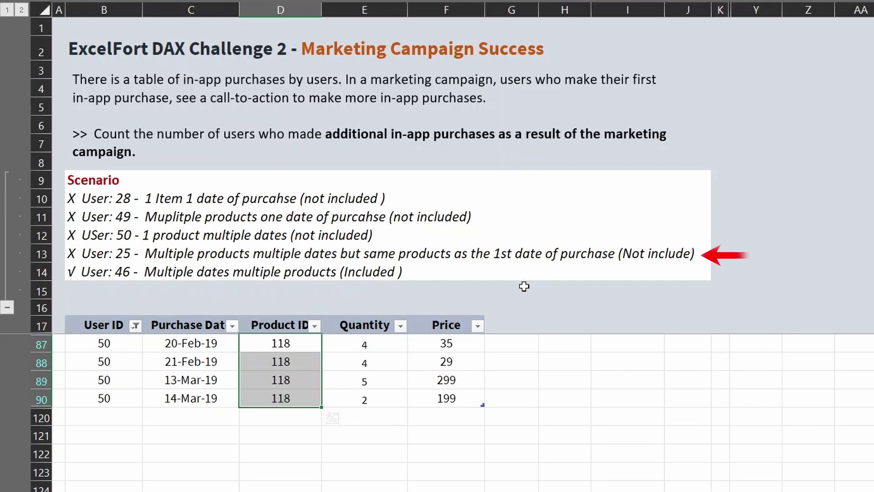
left_click(112, 362)
left_click(135, 326)
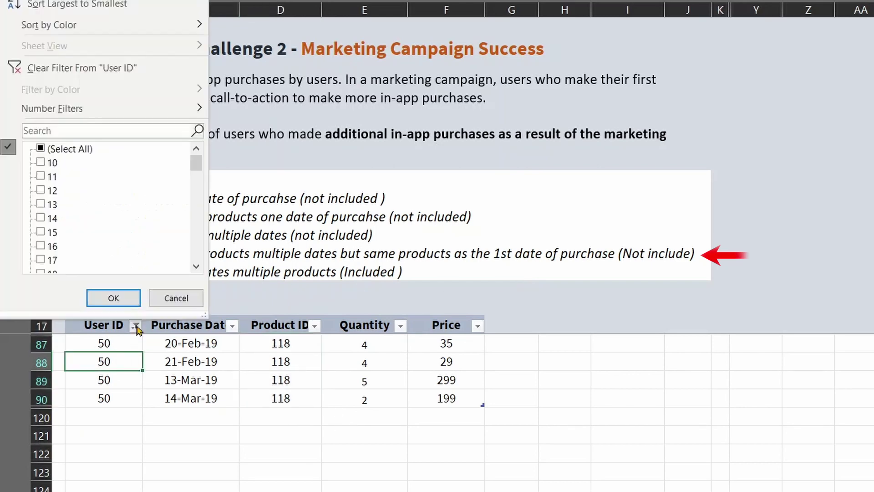
left_click(82, 130)
type("25")
key("Return")
left_click(235, 434)
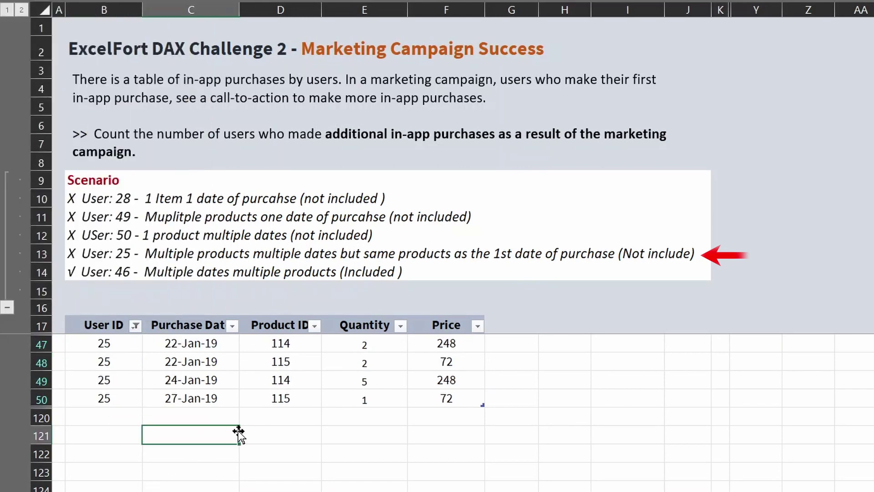
left_click(221, 342)
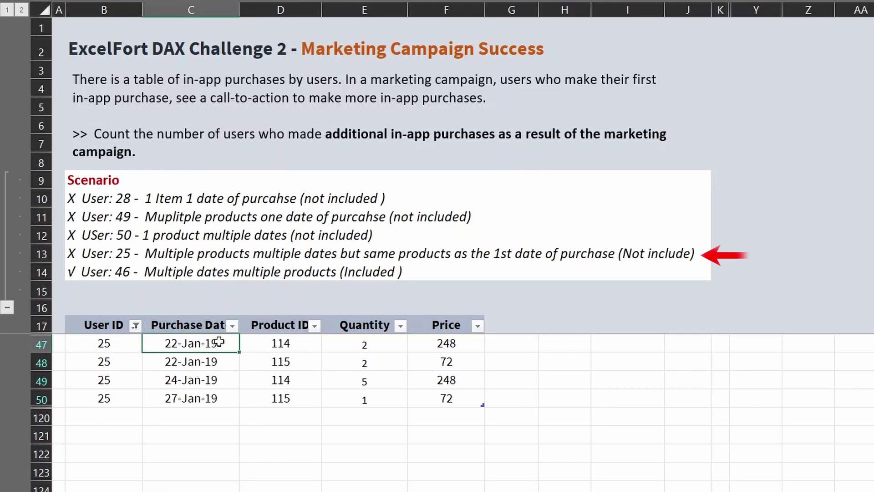
left_click(211, 385)
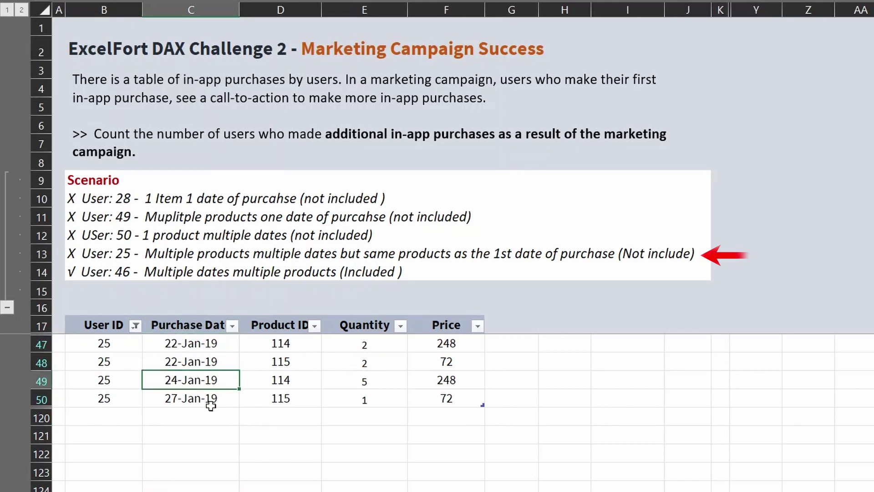
left_click(211, 403)
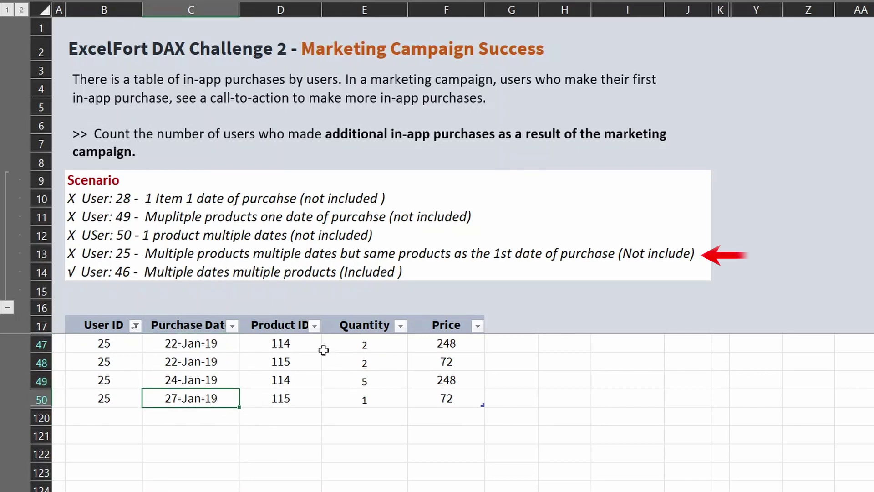
left_click_drag(321, 346, 310, 399)
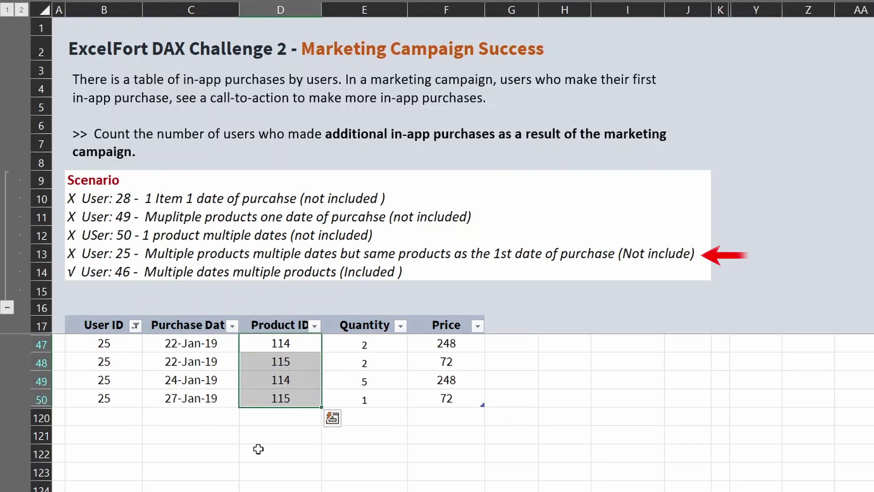
left_click(258, 449)
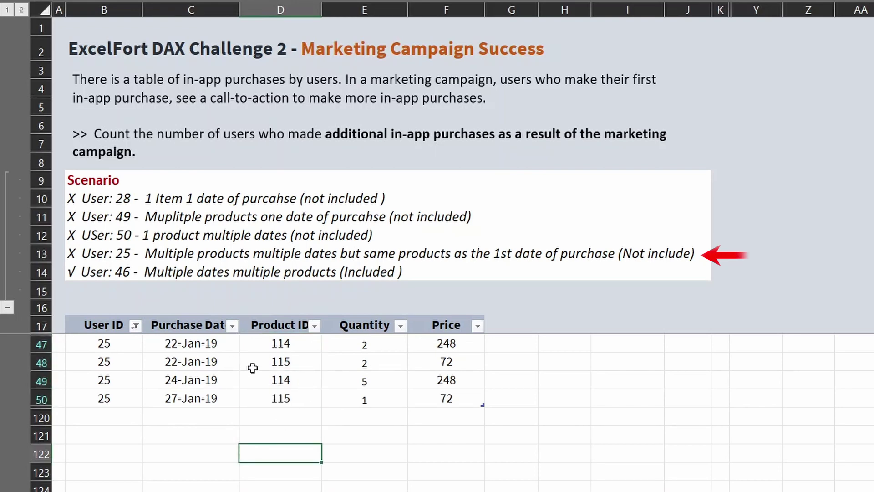
mouse_move(207, 344)
left_mouse_down()
mouse_move(208, 360)
mouse_move(217, 357)
left_mouse_up()
left_click(314, 345)
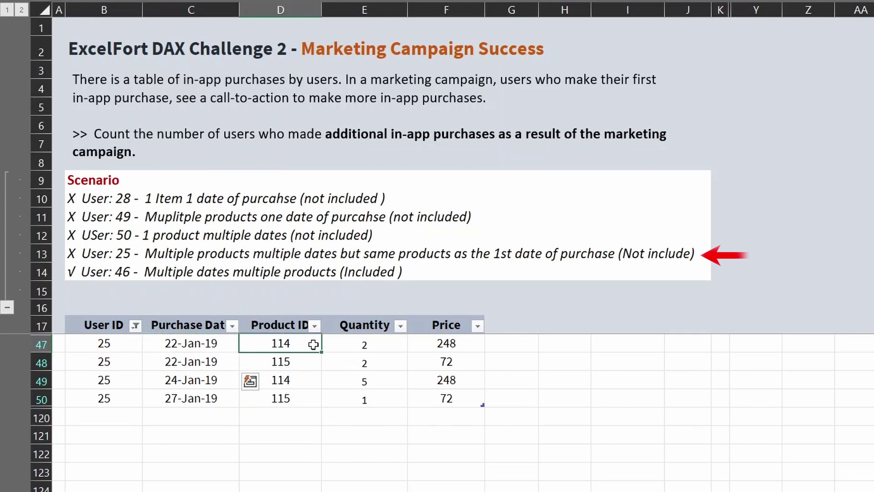
mouse_move(314, 345)
left_mouse_down()
mouse_move(306, 357)
mouse_move(314, 359)
left_mouse_up()
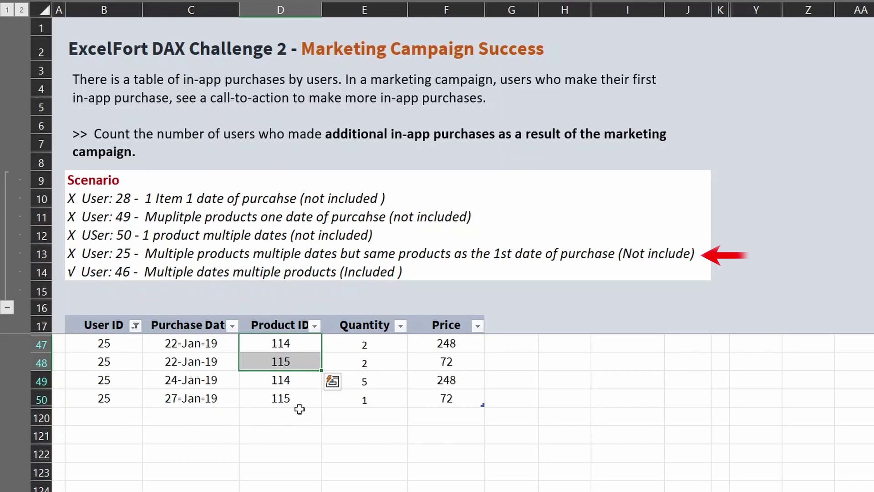
left_click(309, 384)
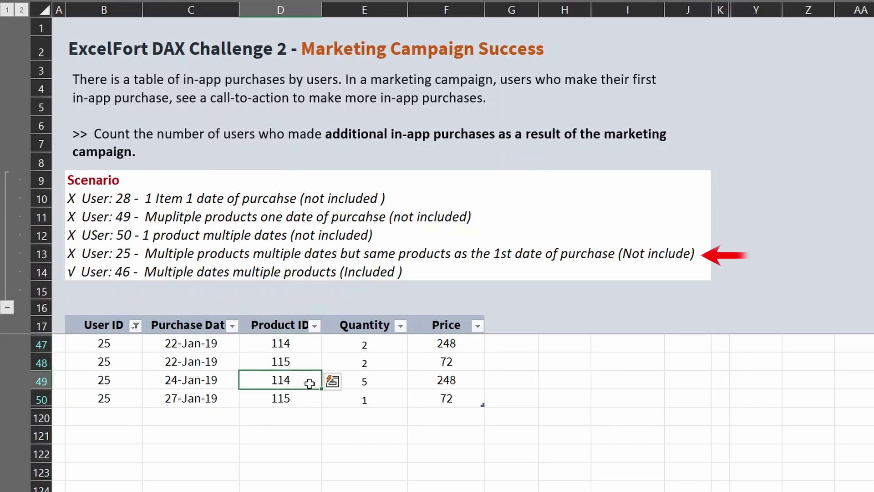
left_click_drag(310, 384, 310, 395)
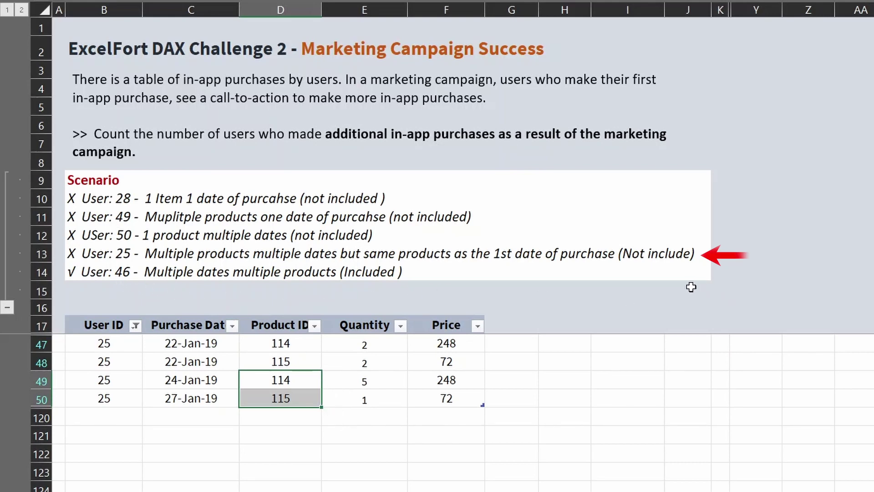
left_click(109, 288)
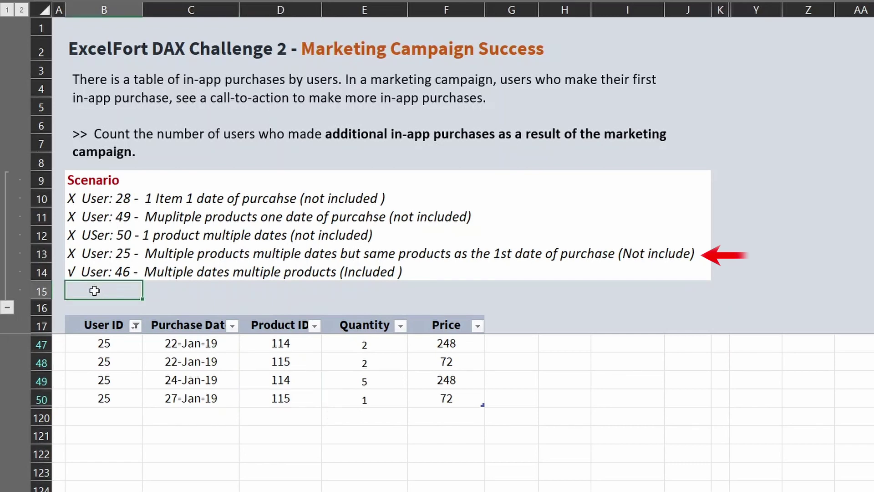
Filter User ID to 46 and highlight its 14-Feb-19 dates and the products 102 and 103
left_click(135, 325)
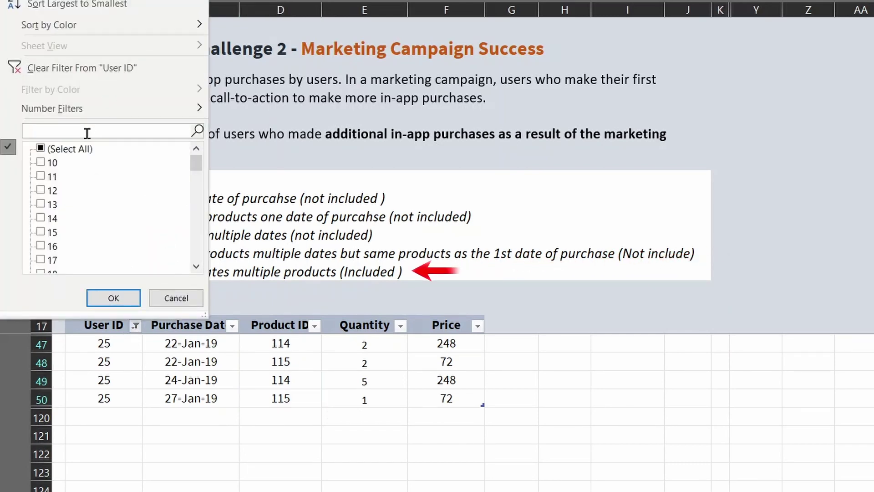
type("46")
key("Return")
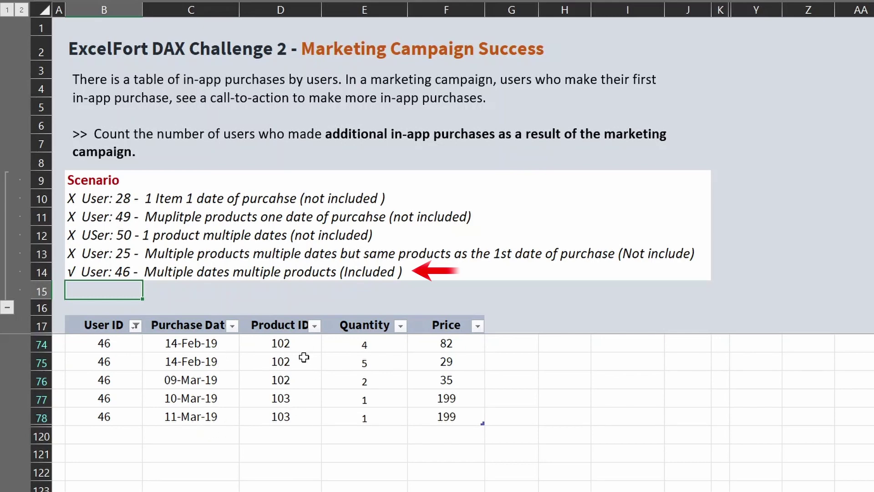
left_click_drag(189, 347, 230, 363)
left_click_drag(307, 350, 309, 359)
left_click(308, 381)
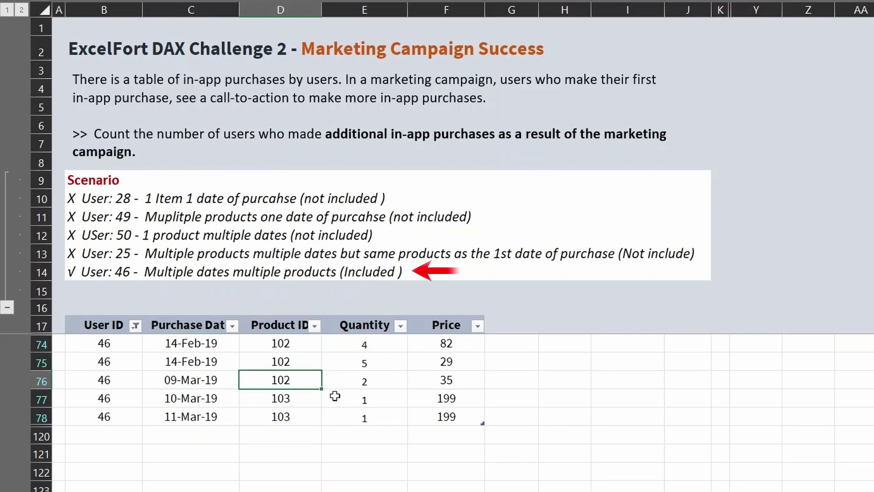
left_click(307, 405)
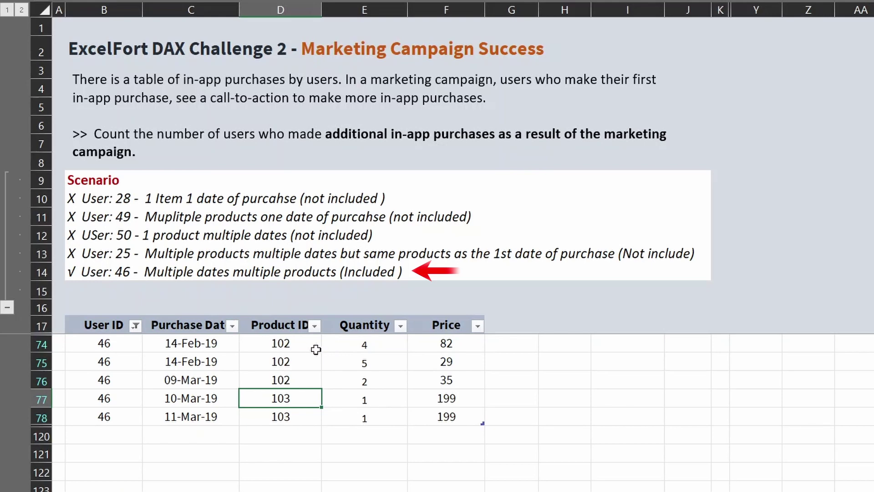
left_click_drag(314, 346, 309, 366)
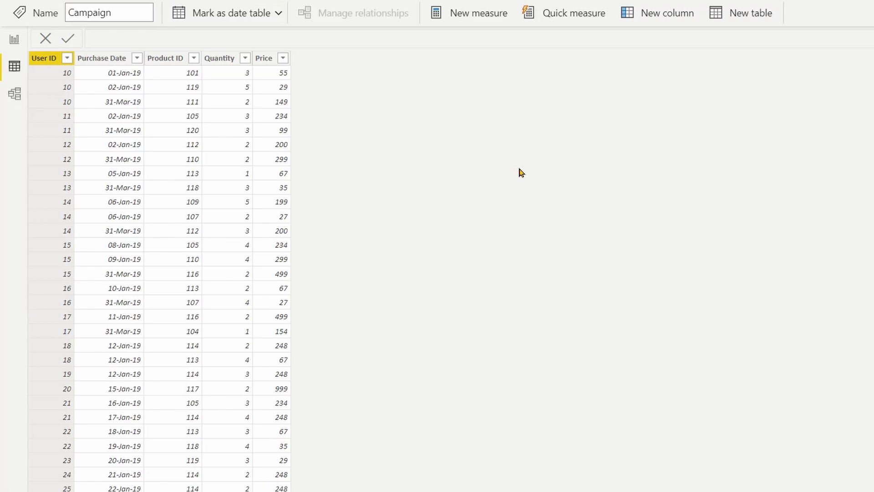
Switch to Report view to show the Solution page with its five-step approach
left_click(14, 40)
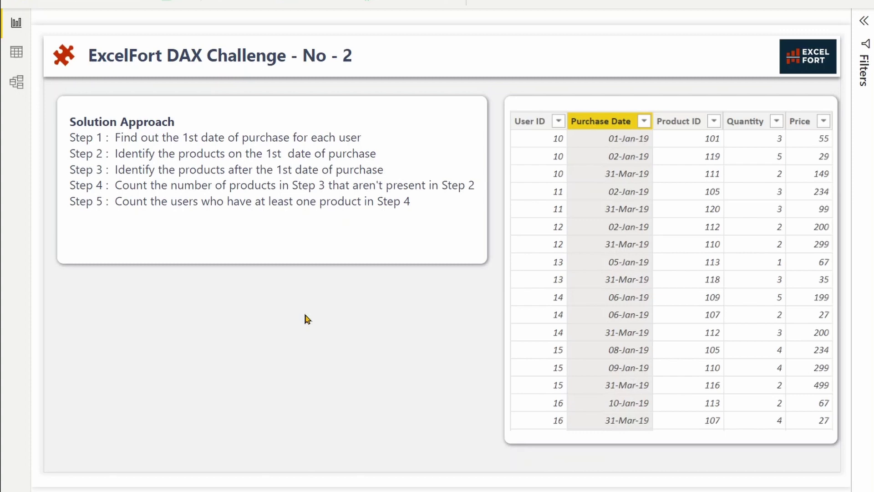
left_click(339, 258)
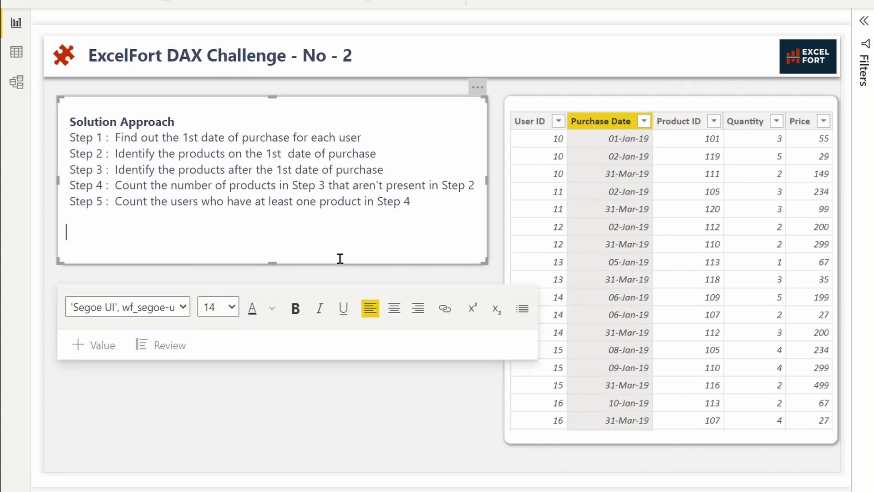
left_click(336, 274)
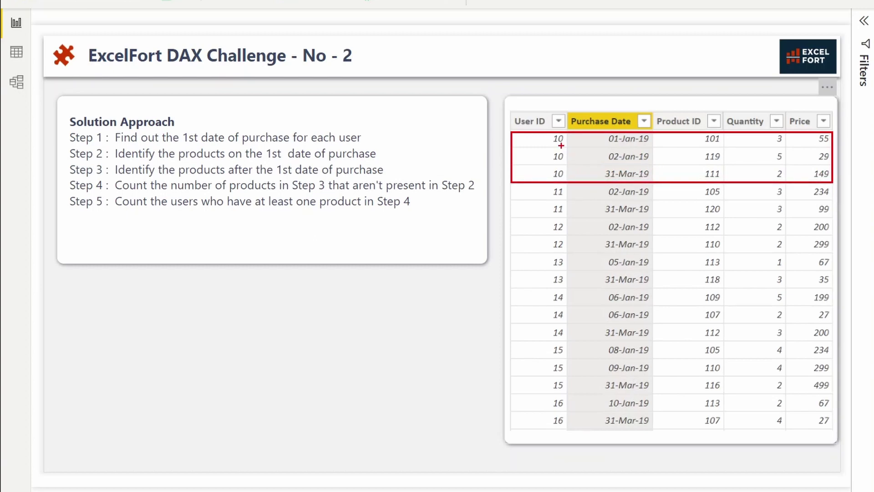
mouse_move(600, 133)
left_mouse_down()
mouse_move(614, 148)
mouse_move(662, 148)
mouse_move(654, 149)
left_mouse_up()
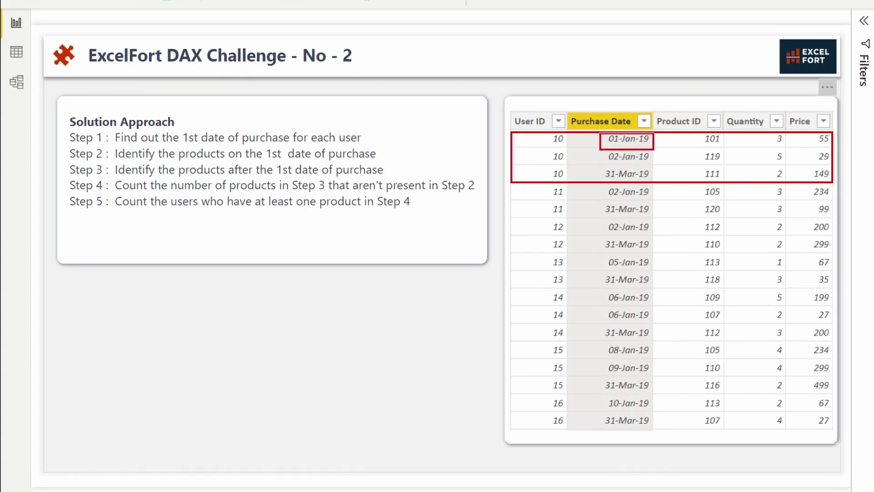
mouse_move(369, 138)
left_mouse_down()
mouse_move(395, 138)
mouse_move(410, 154)
left_mouse_up()
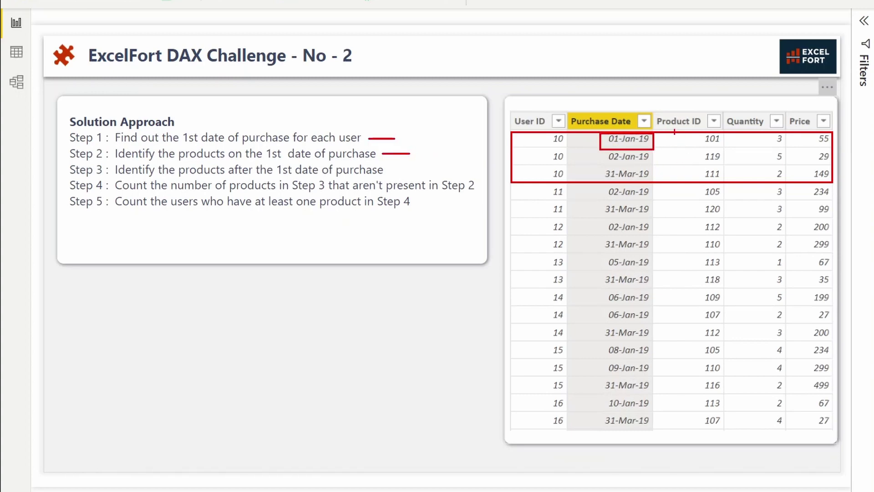
mouse_move(674, 132)
left_mouse_down()
mouse_move(686, 150)
mouse_move(741, 152)
mouse_move(729, 148)
left_mouse_up()
left_click_drag(393, 169, 415, 172)
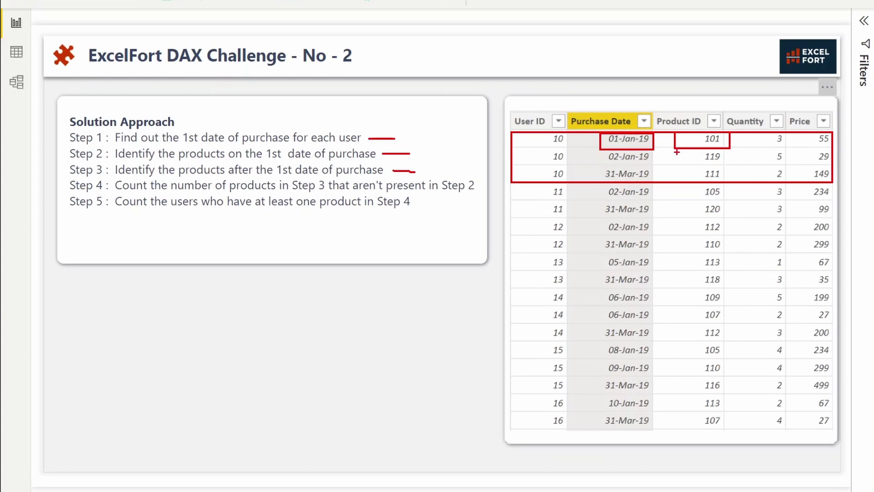
left_click_drag(677, 153, 731, 181)
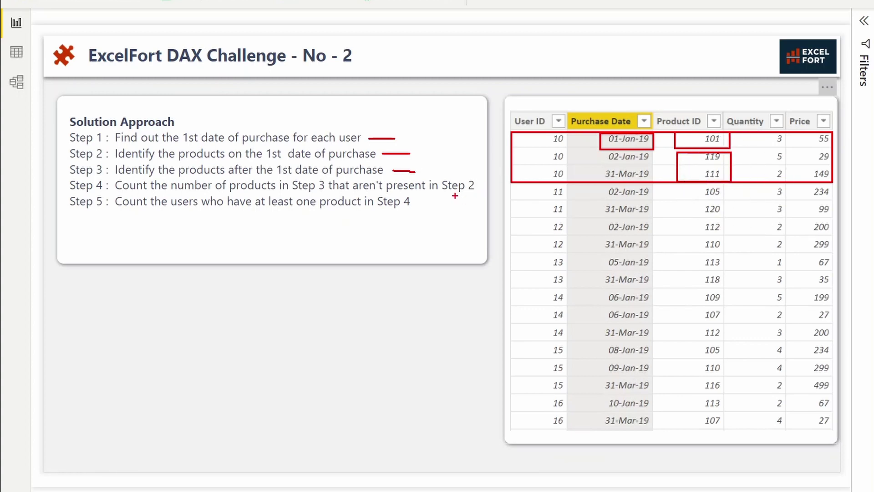
left_click_drag(455, 196, 469, 196)
mouse_move(738, 159)
left_mouse_down()
mouse_move(746, 174)
mouse_move(754, 165)
left_mouse_up()
key("ctrl+z")
mouse_move(735, 141)
left_mouse_down()
mouse_move(752, 145)
mouse_move(738, 171)
left_mouse_up()
Clear the pen annotations and launch DAX Studio from External Tools
key("Escape")
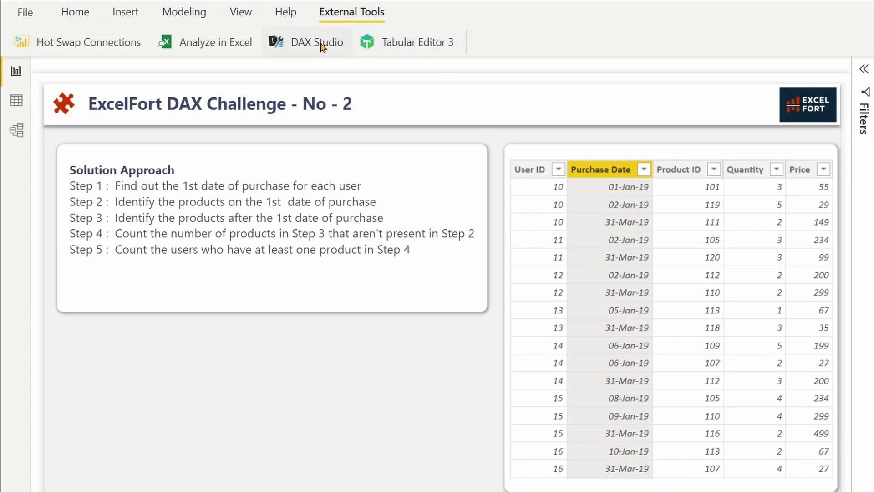
left_click(321, 47)
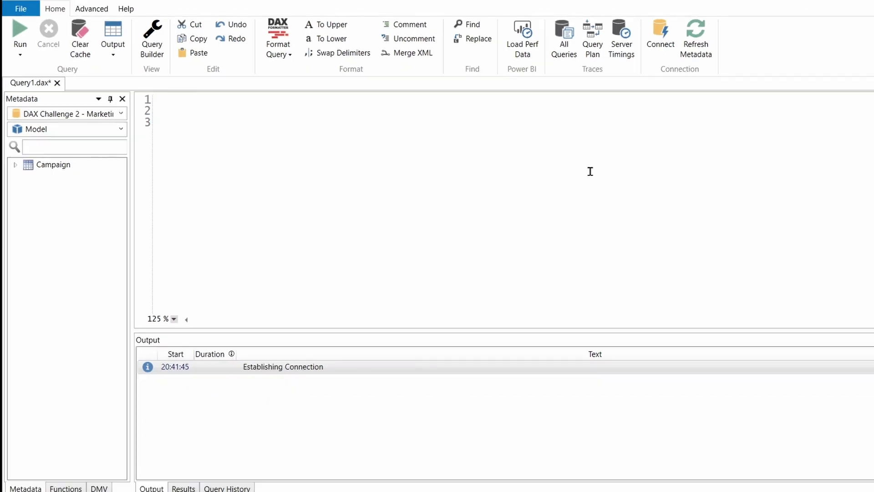
Write and run EVALUATE VALUES( Campaign[User ID] ) to list the distinct User IDs
type("eva")
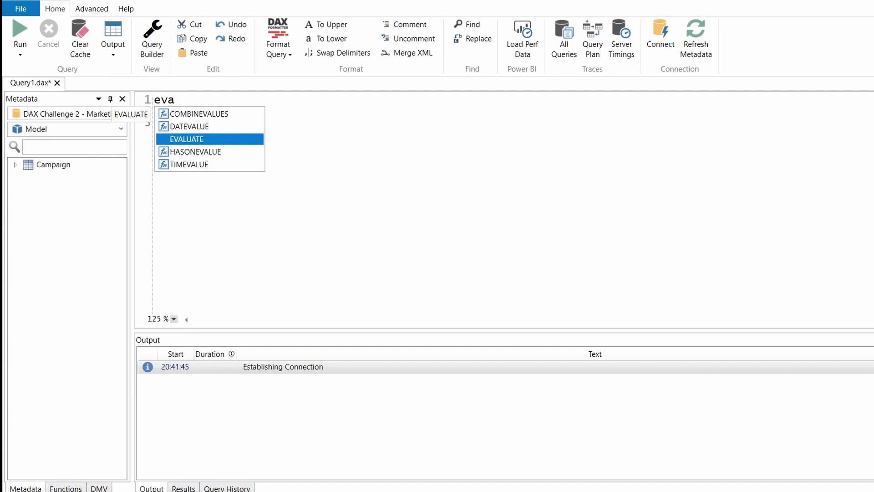
key("Tab")
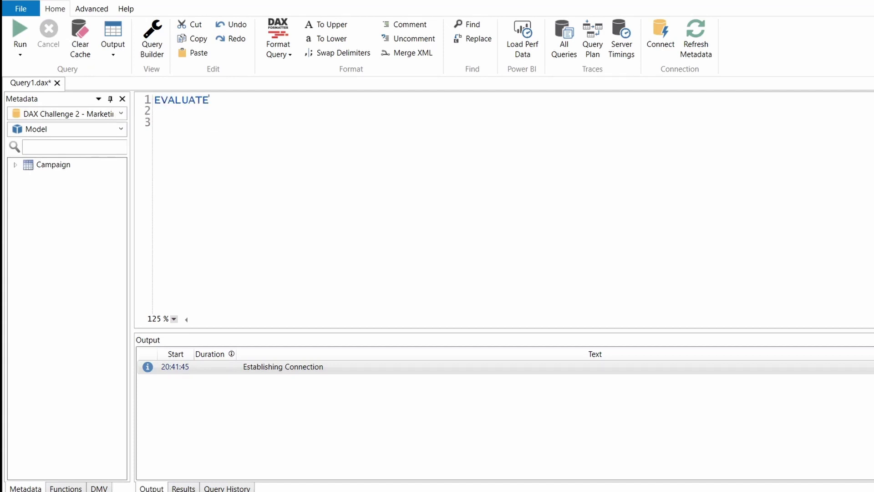
key("Return")
key("Return")
key("Tab")
type("val")
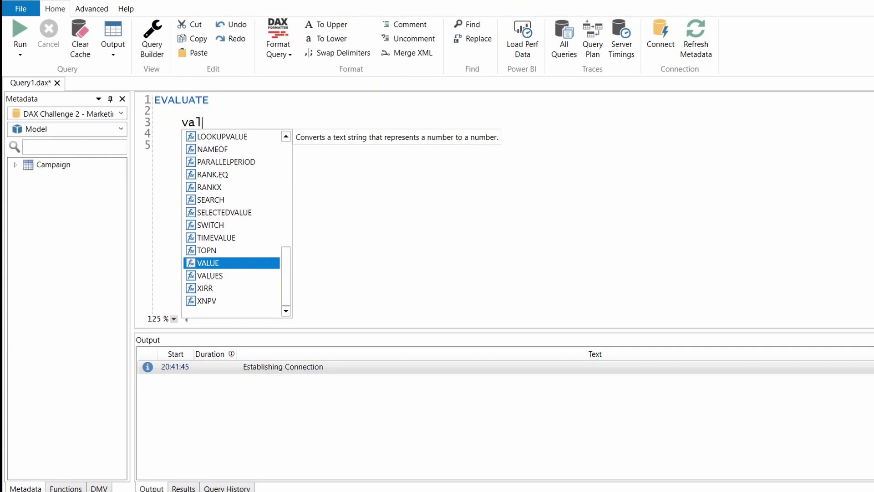
key("Down")
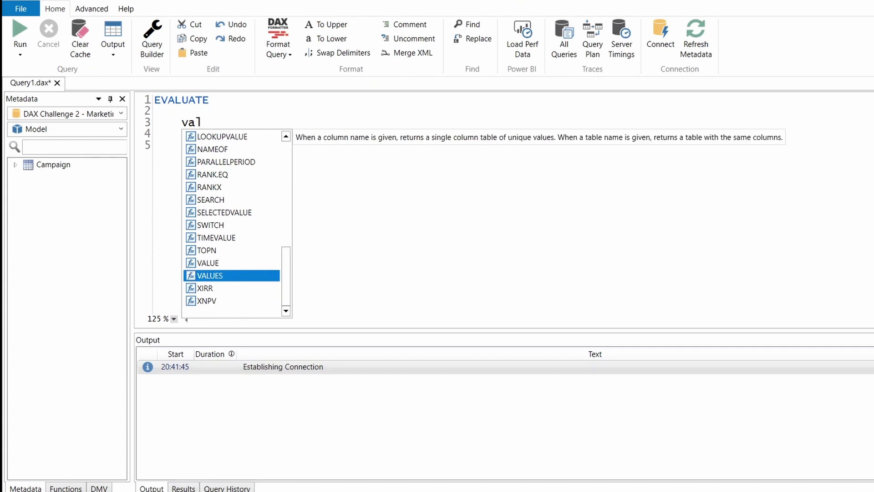
key("Tab")
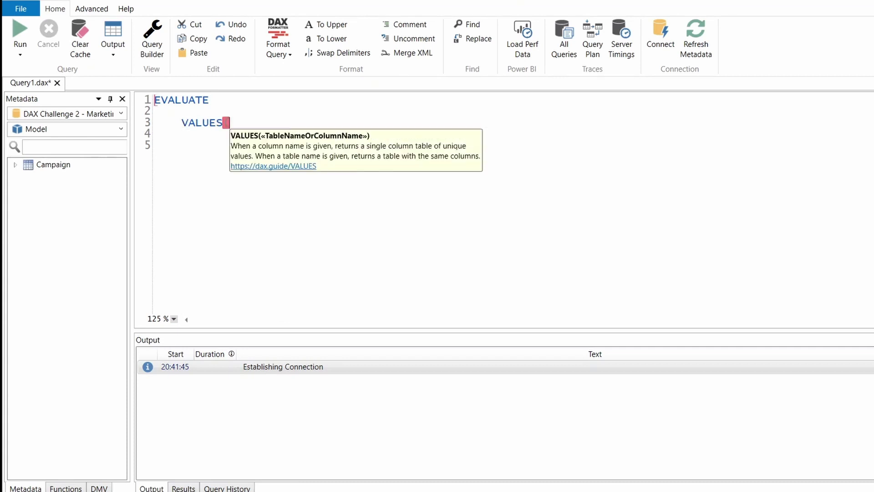
left_click(15, 165)
left_click_drag(60, 232, 292, 131)
type(")")
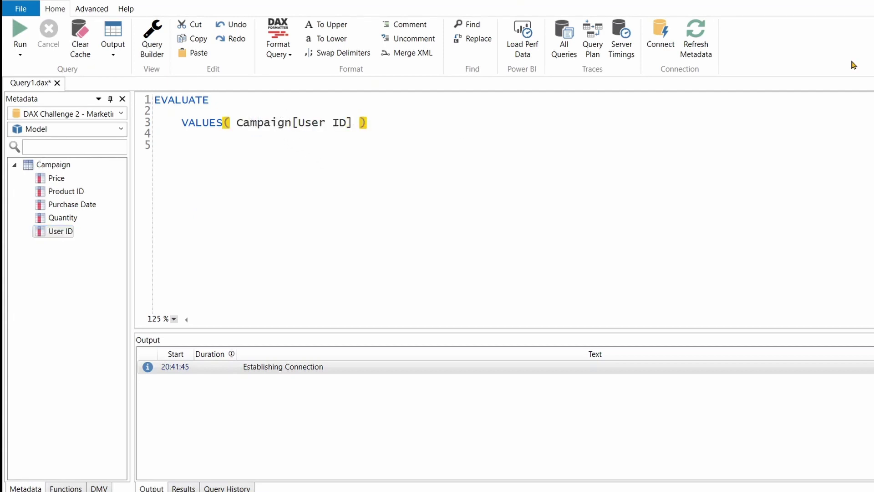
left_click(20, 34)
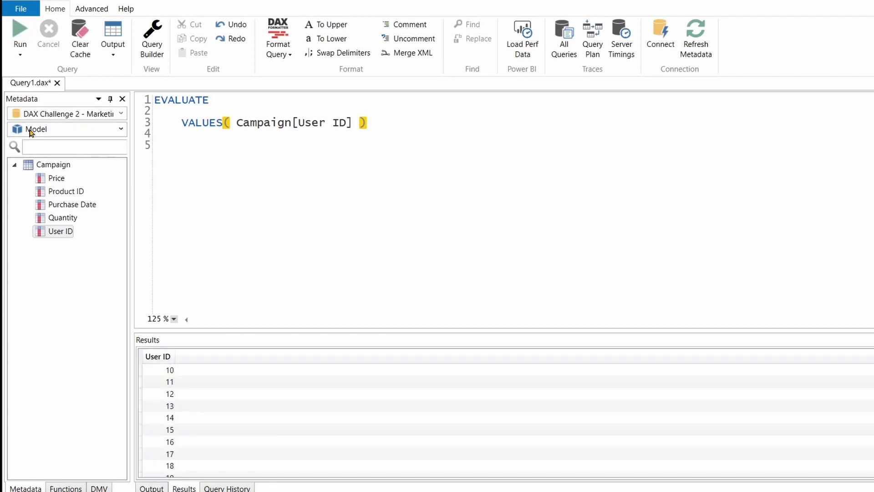
scroll(234, 428, "up", 2, "ctrl")
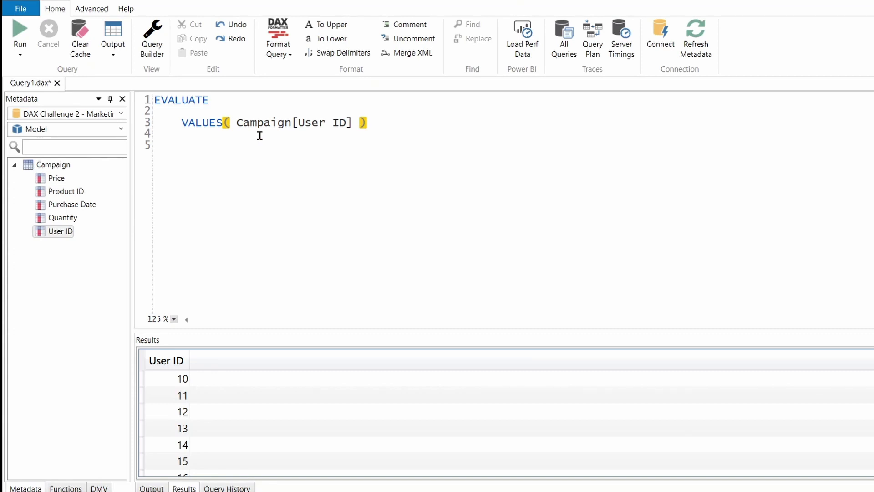
Wrap the VALUES( Campaign[User ID] ) line inside a new ADDCOLUMNS call
left_click(194, 114)
key("Return")
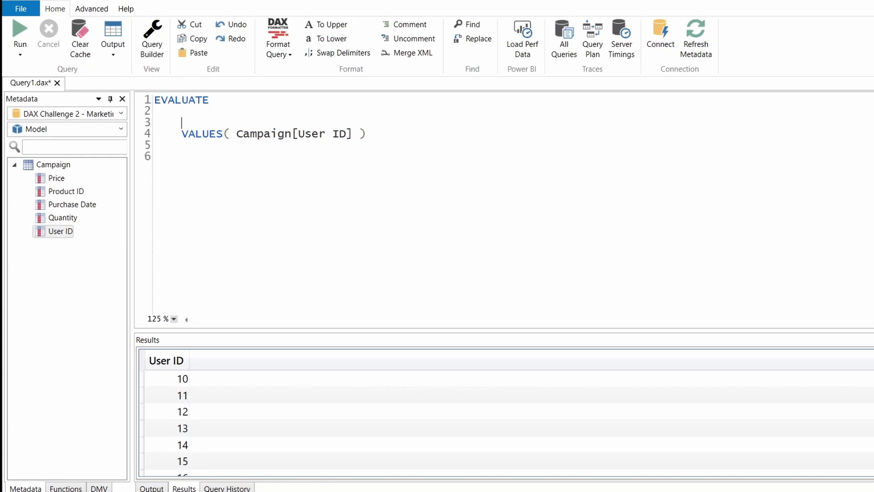
key("Home")
key("Tab")
type("add(")
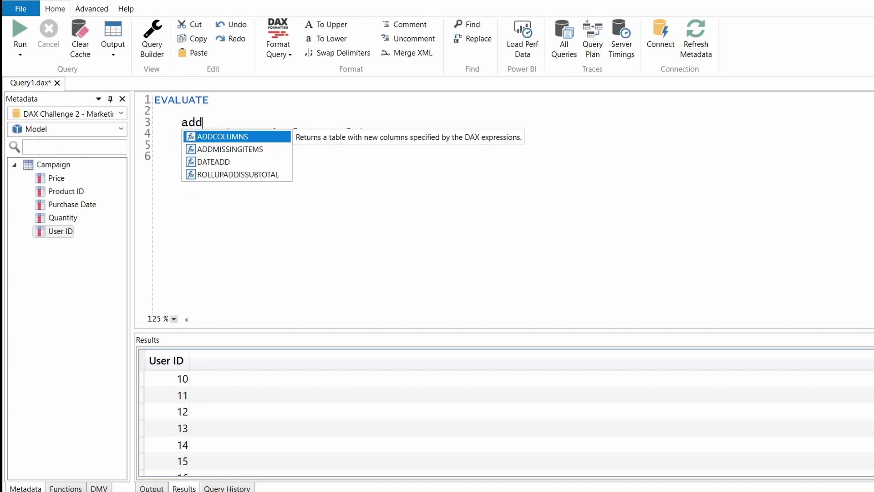
key("Down")
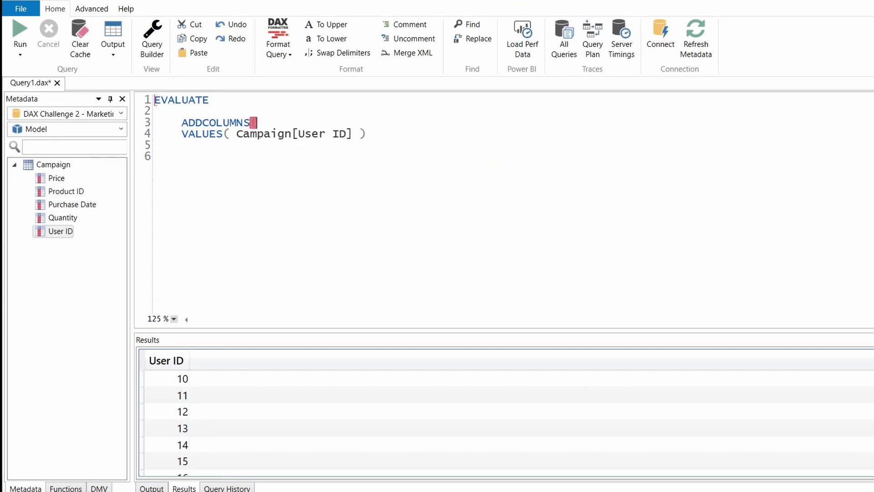
key("Left")
key("Left")
key("Left")
key("Home")
key("Tab")
key("End")
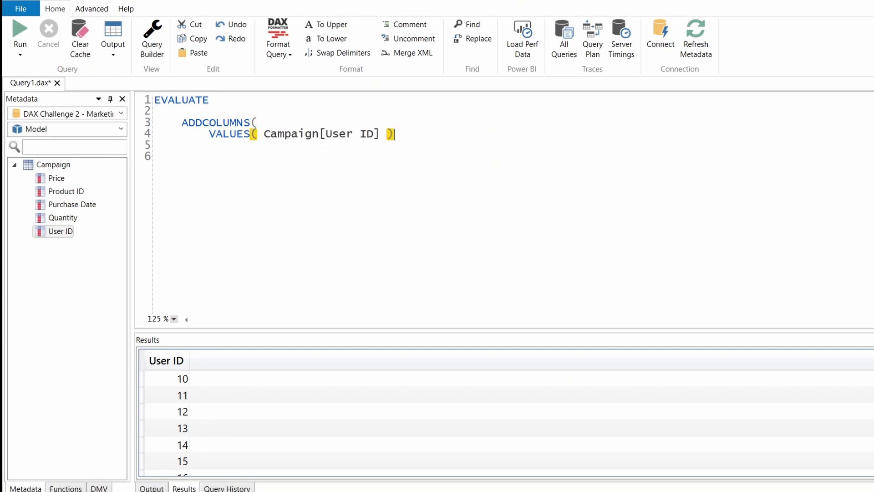
type(",")
key("Return")
Add a "Result" column of CALCULATE( MIN( Campaign[Purchase Date] ) ), format the query and run it
type("\"Res")
key("BackSpace")
type("s")
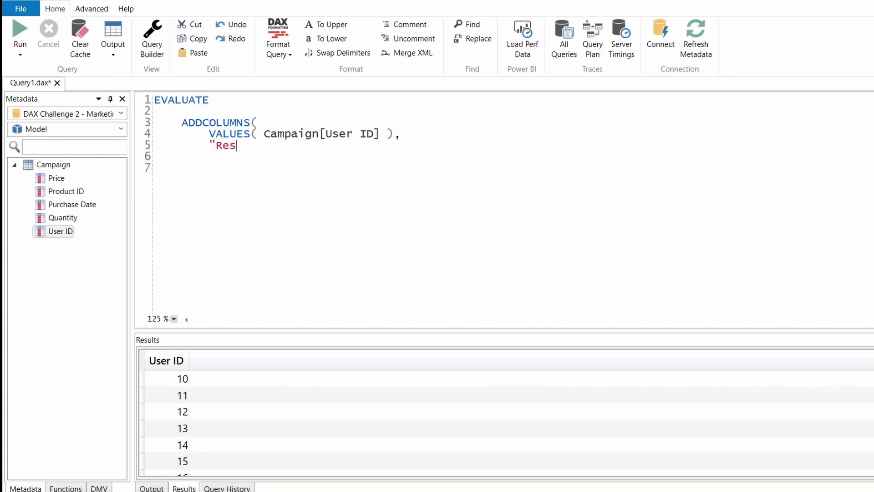
type("ult\" ,")
key("Return")
type("cal")
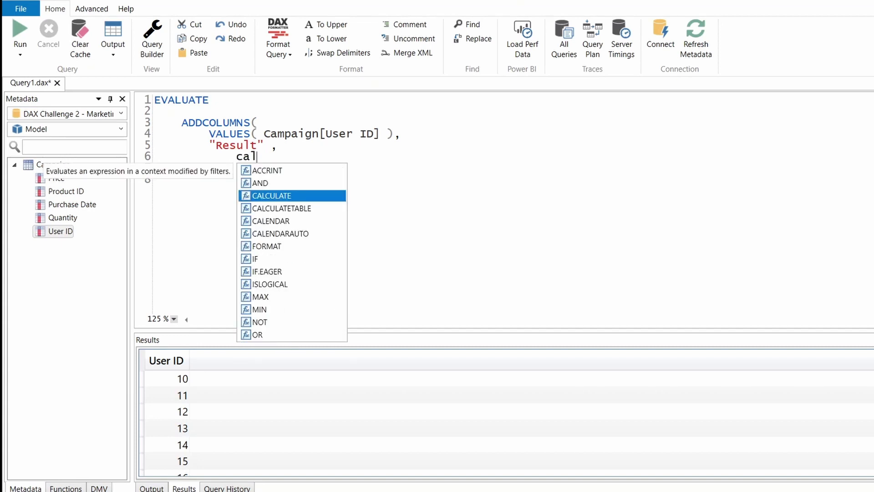
key("Tab")
type("min")
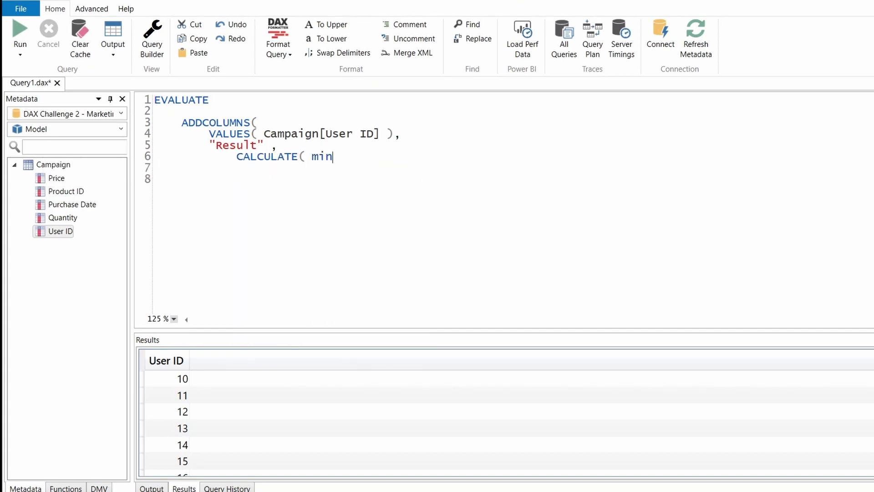
type("(")
left_click_drag(83, 206, 382, 161)
type("))")
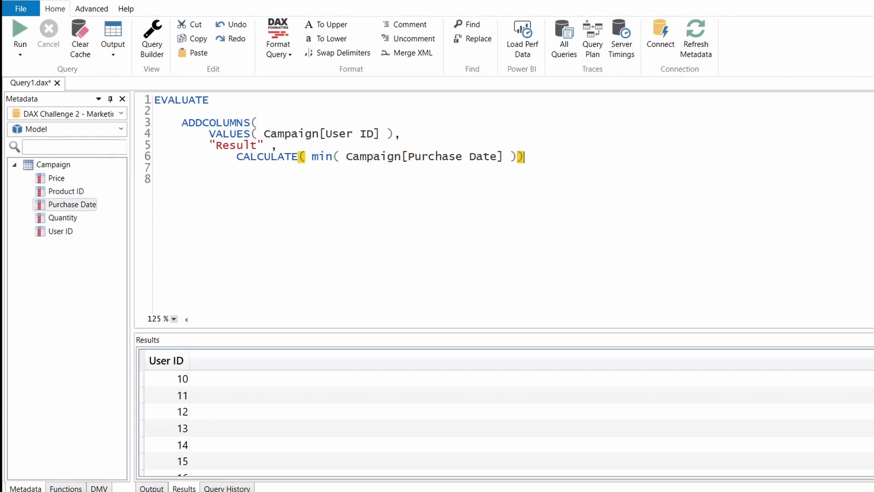
type(")")
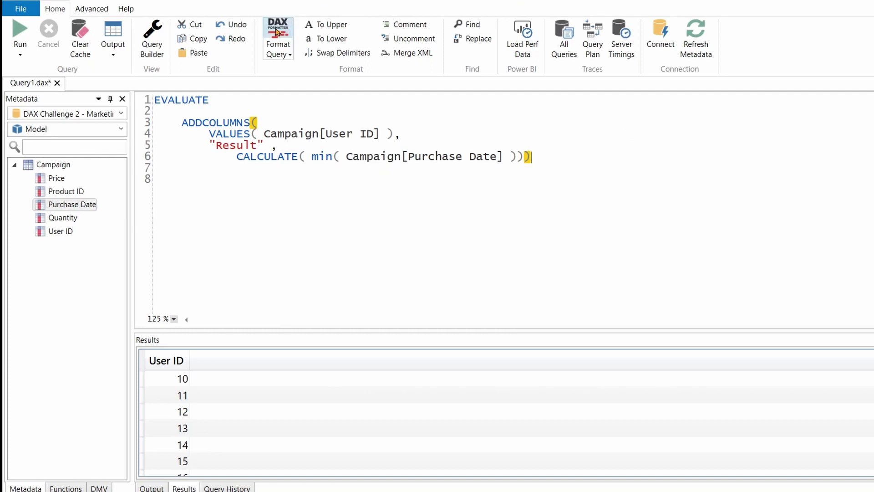
left_click(275, 33)
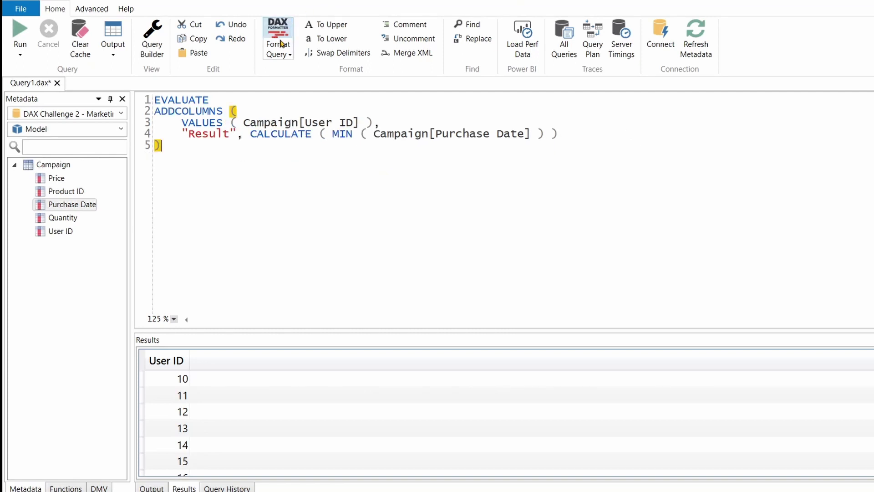
left_click(26, 30)
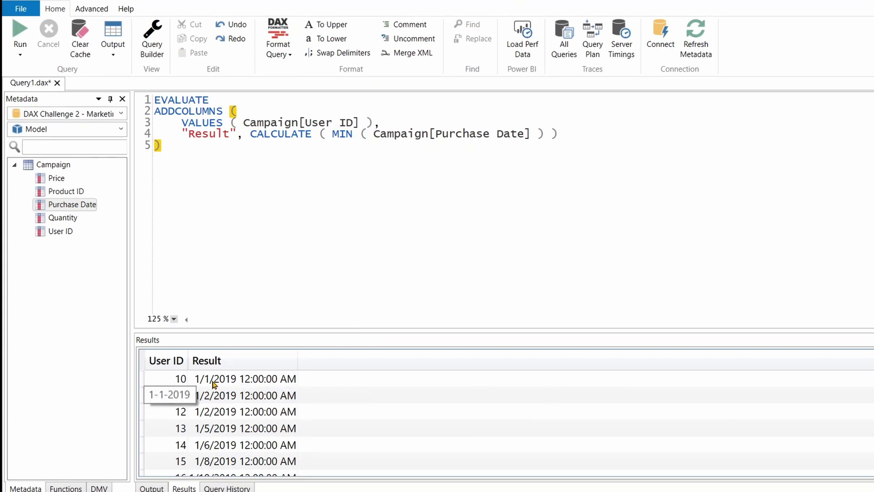
Move CALCULATE onto its own indented line and type VAR __ STARTD before it
left_click(257, 134)
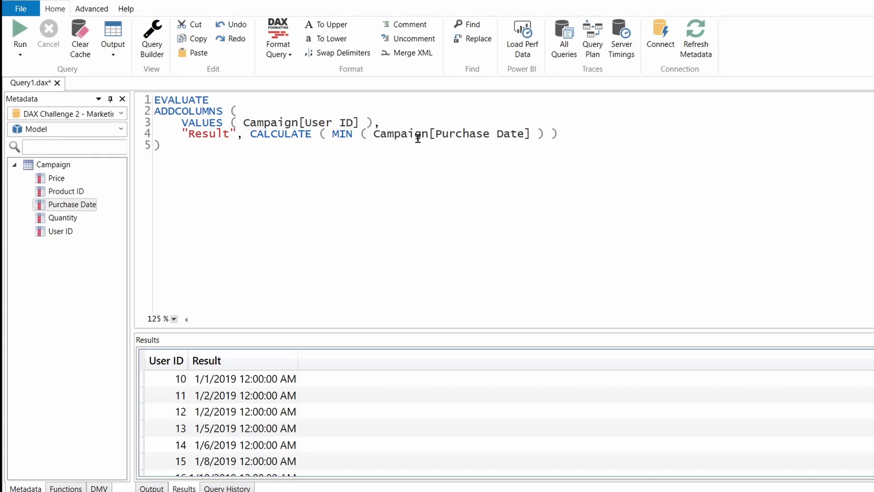
left_click(559, 134)
left_click(250, 134)
key("Return")
key("Tab")
key("Left")
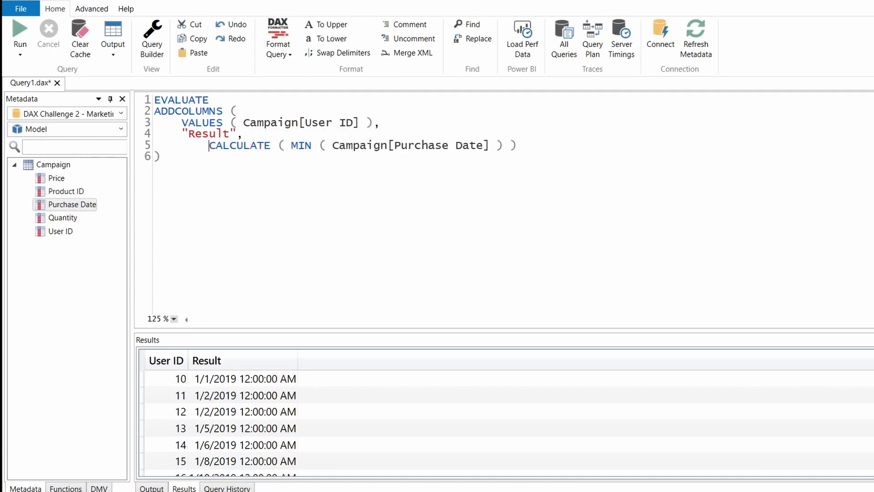
type("VAR ")
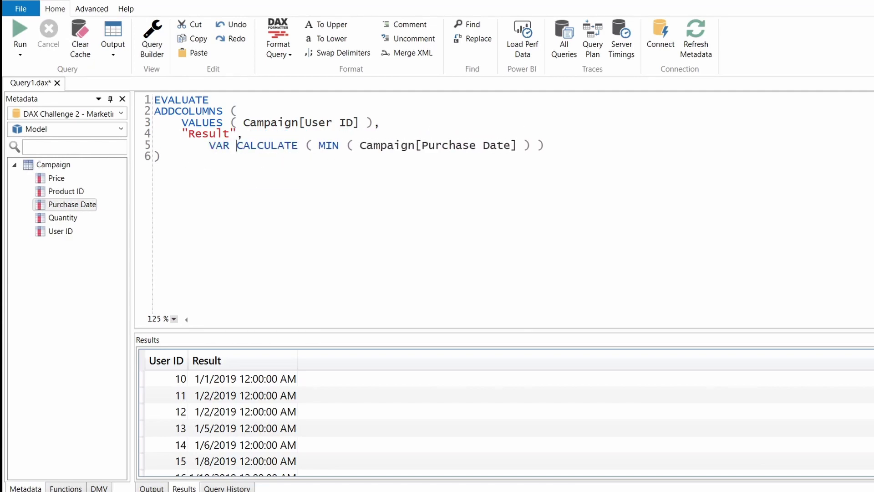
type("__")
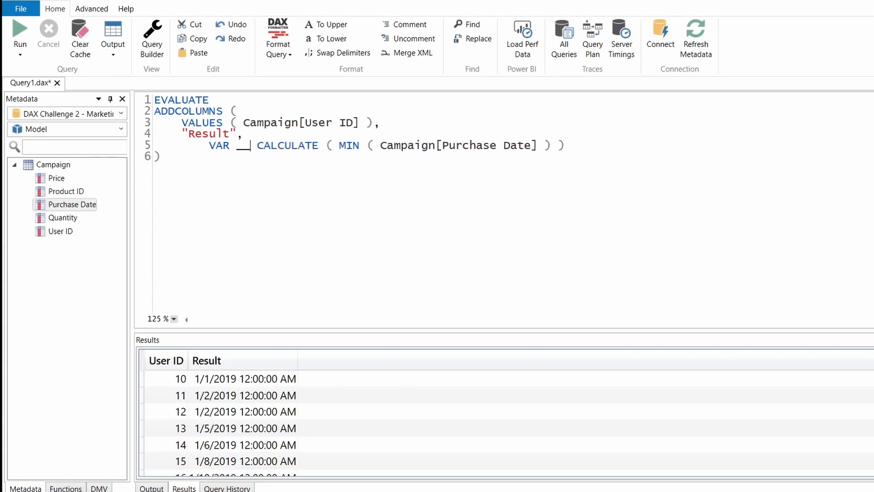